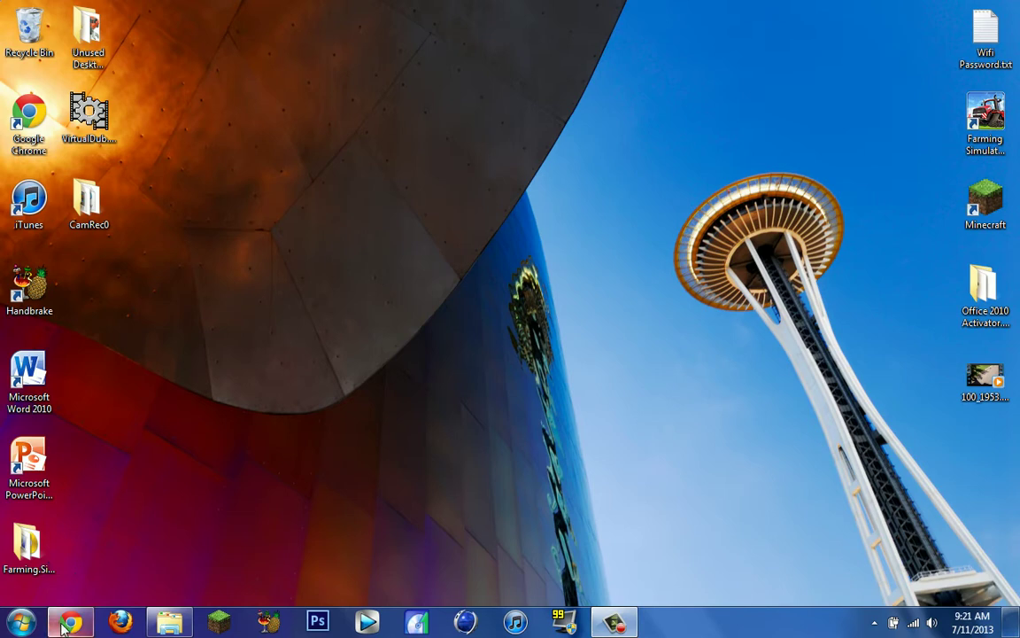
Restore the C:\Fraps\Movies folder window showing the 324 MB Dwm AVI recording.
{"action": "left_click", "coordinate": [188, 622]}
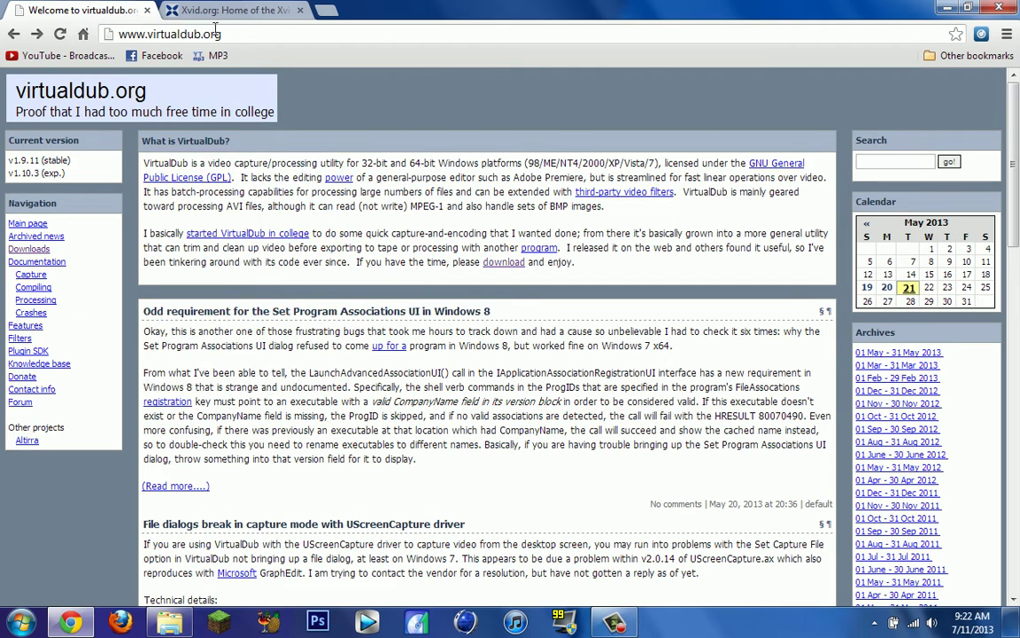
Visit VirtualDub's Downloads page, then Xvid.org's Downloads page showing the Xvid 1.3.2 release files.
{"action": "left_click", "coordinate": [28, 249]}
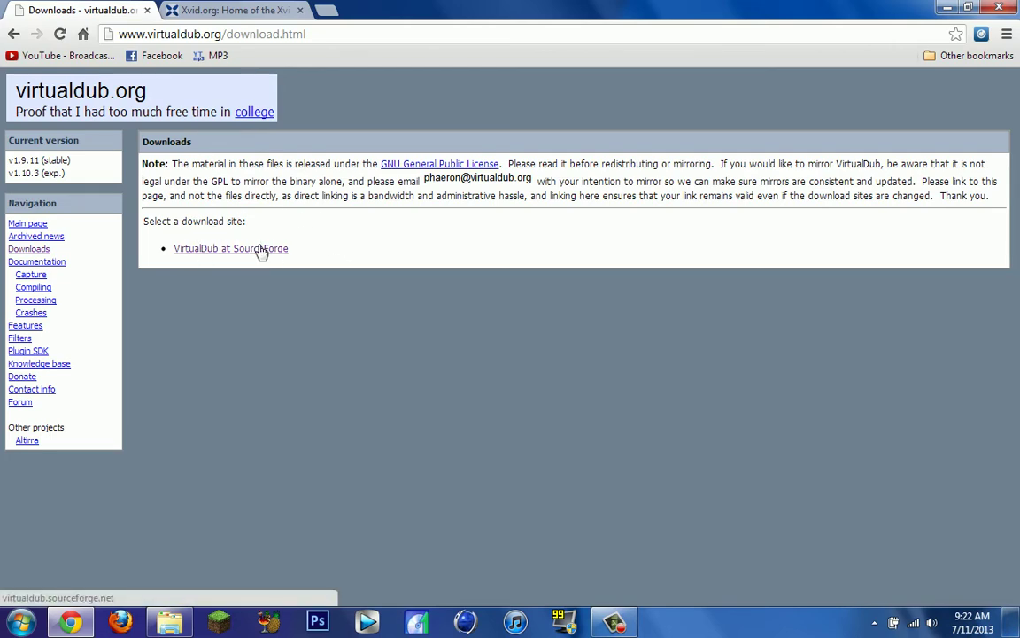
{"action": "left_click", "coordinate": [215, 8]}
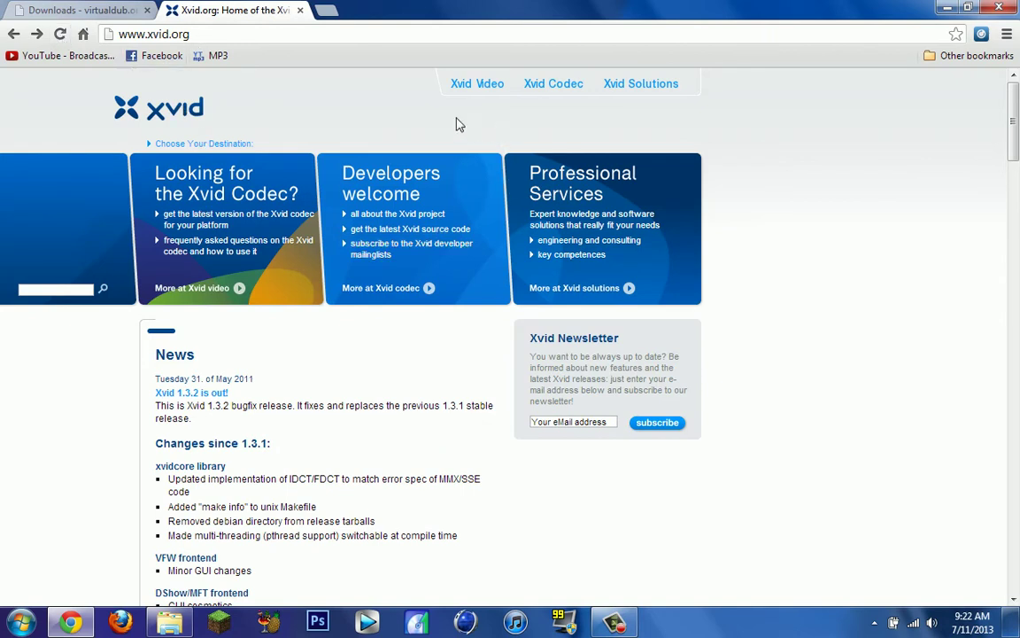
{"action": "mouse_move", "coordinate": [530, 91]}
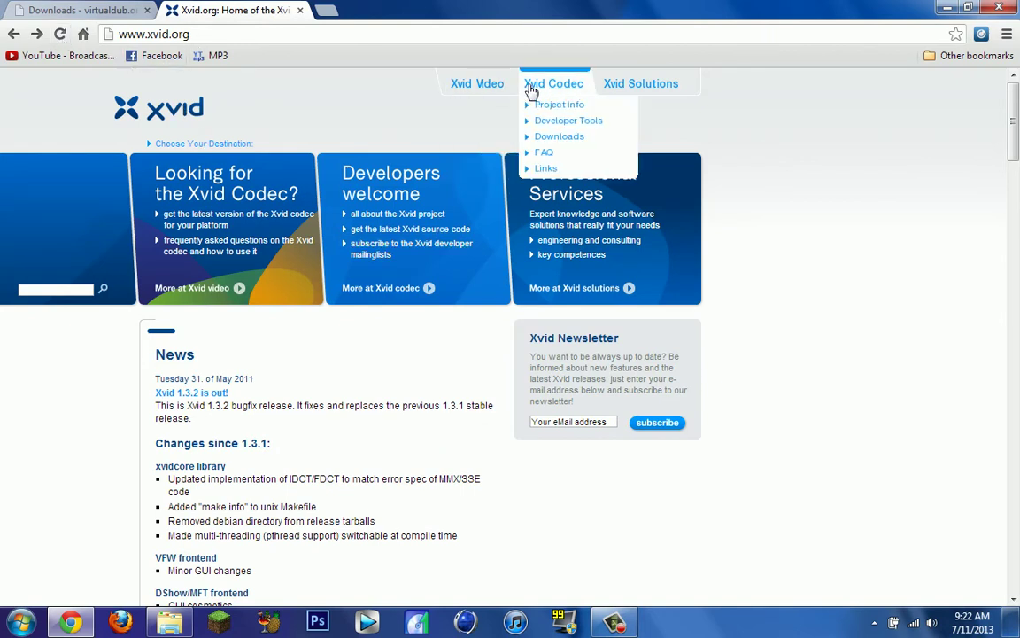
{"action": "left_click", "coordinate": [537, 135]}
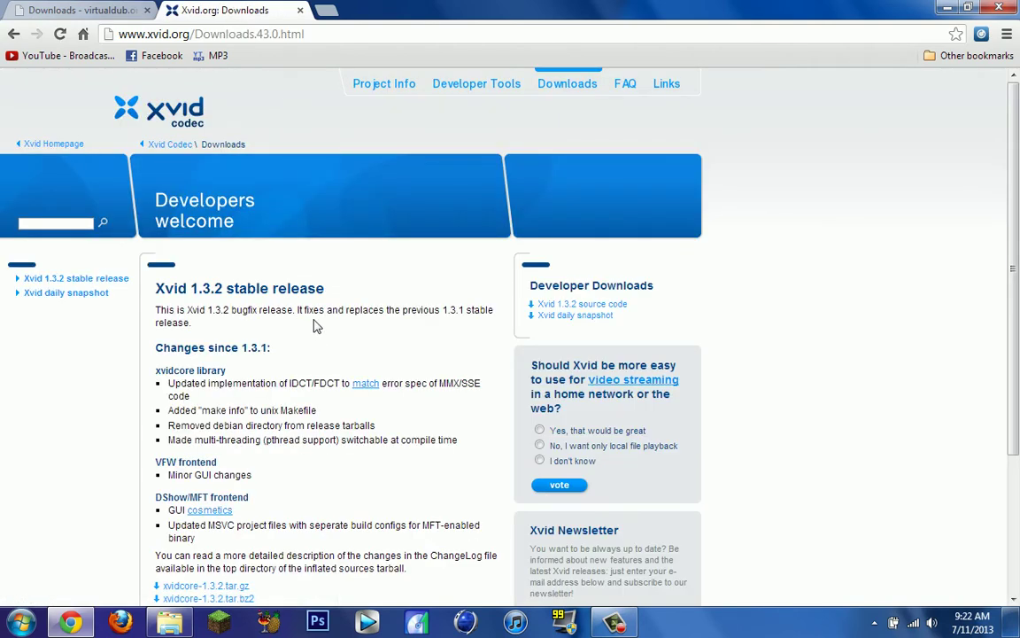
{"action": "scroll", "coordinate": [317, 330], "scroll_direction": "down", "scroll_amount": 3}
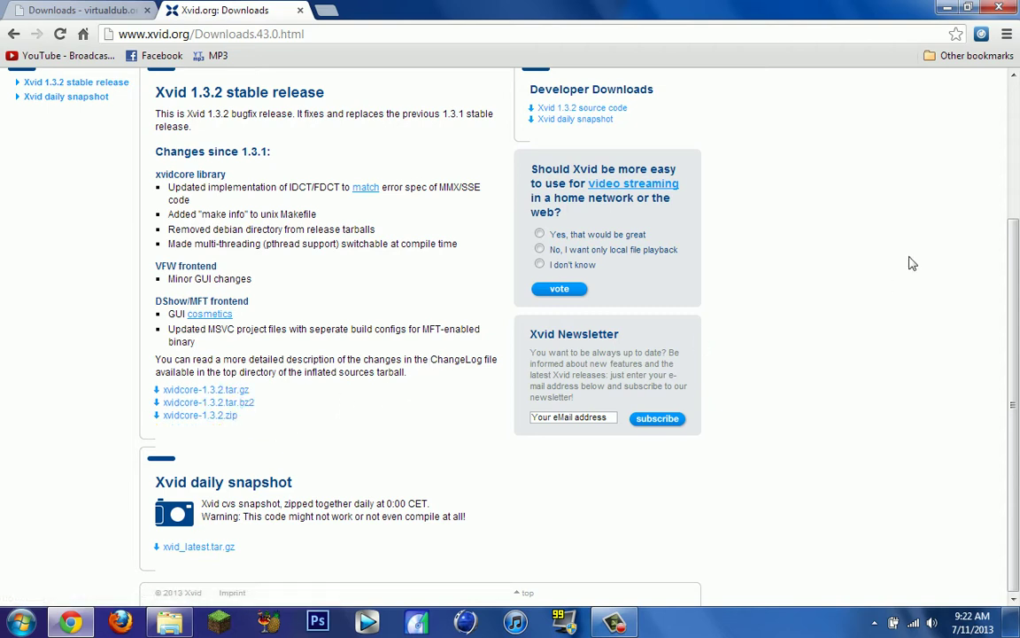
Minimize Chrome and the folder window, then launch VirtualDub from its desktop shortcut.
{"action": "left_click", "coordinate": [945, 9]}
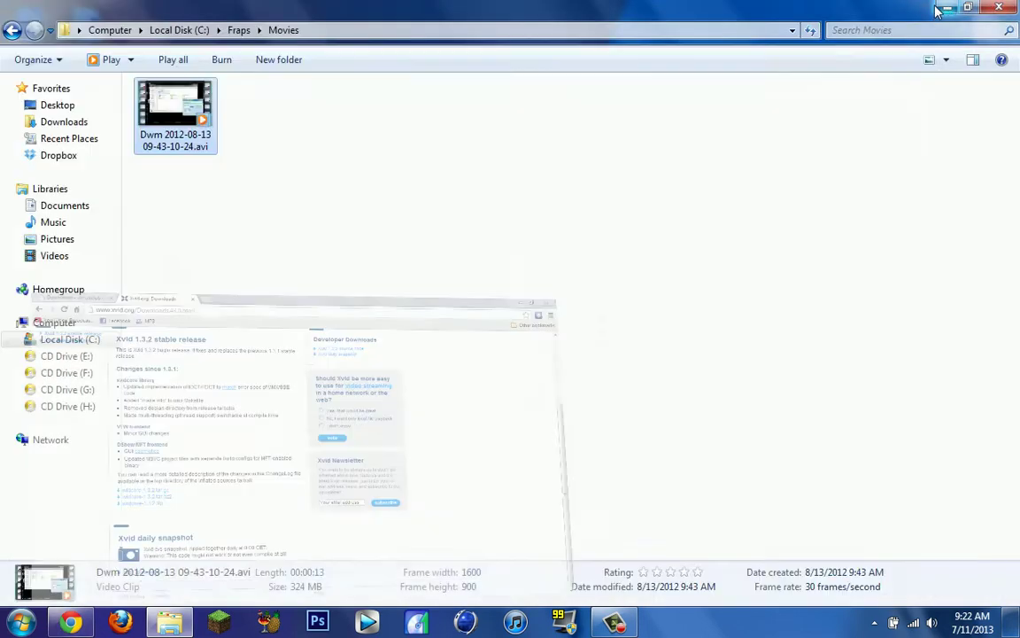
{"action": "key", "text": "super+d"}
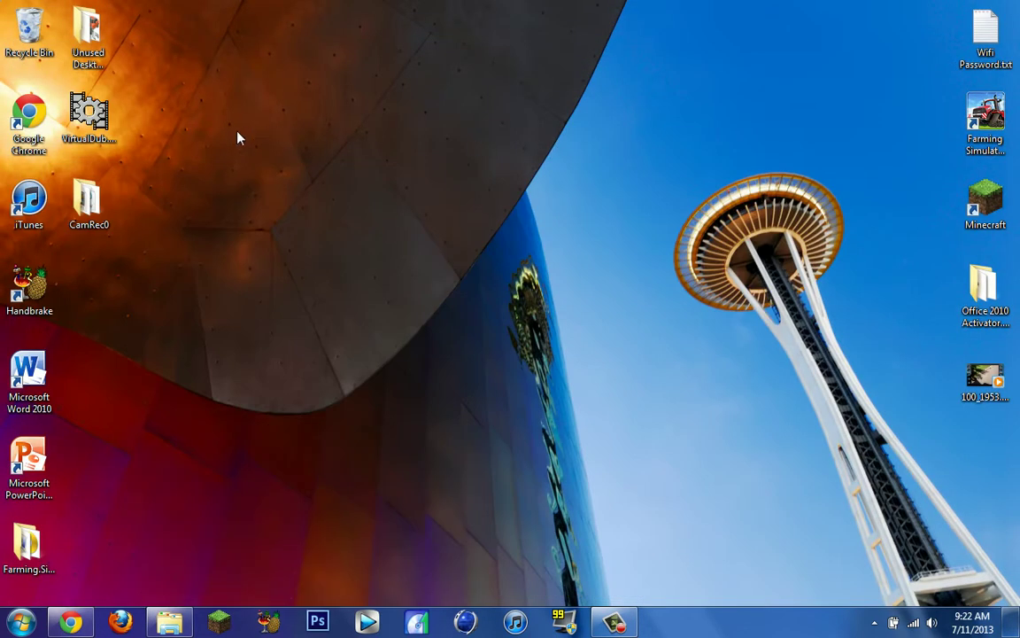
{"action": "left_click", "coordinate": [89, 113]}
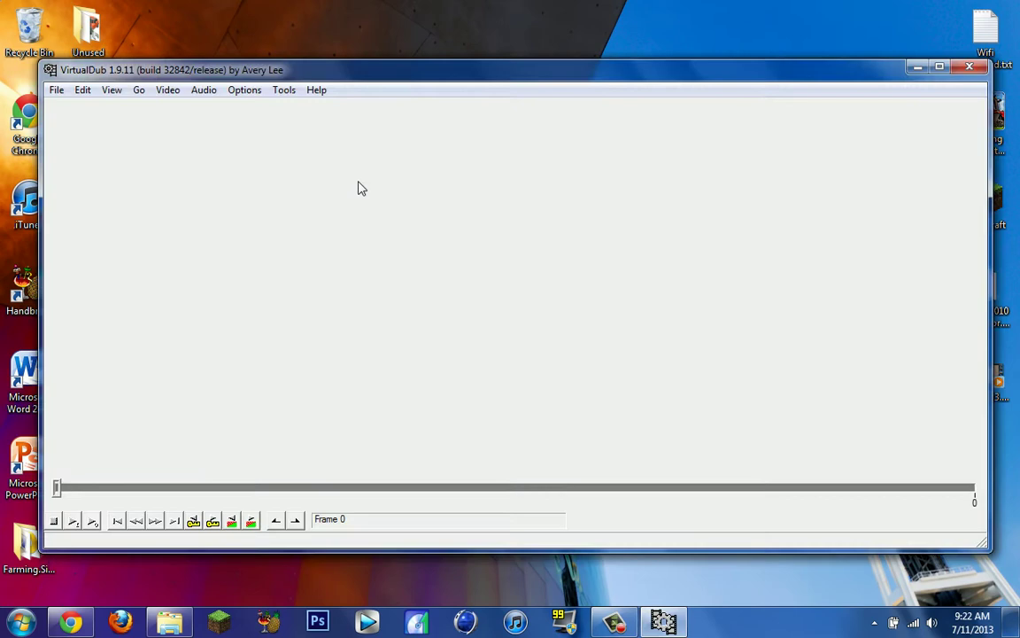
{"action": "left_click", "coordinate": [57, 90]}
{"action": "left_click", "coordinate": [64, 109]}
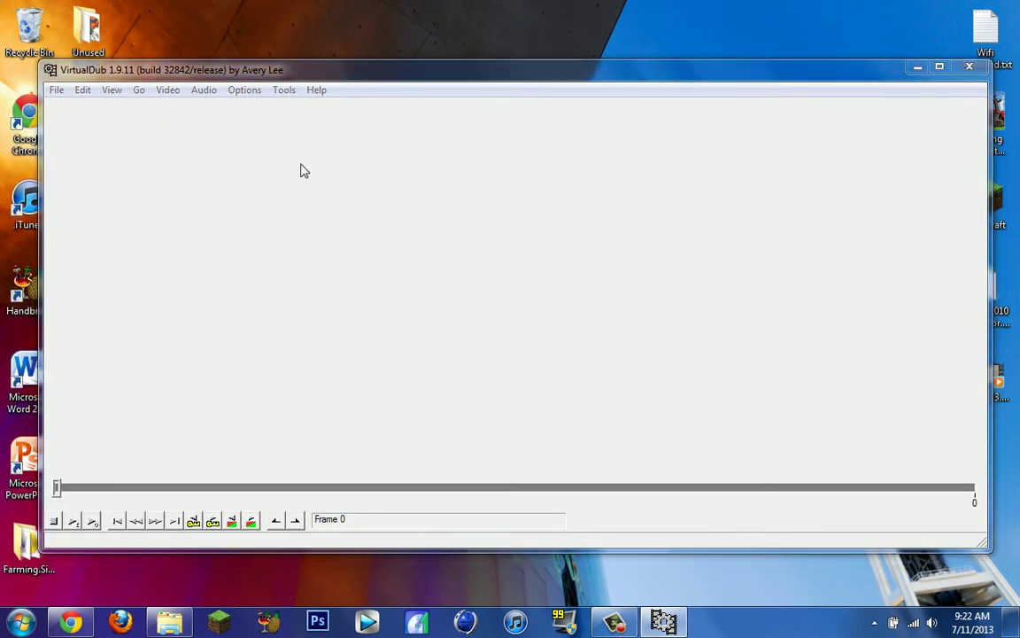
{"action": "left_click", "coordinate": [173, 209]}
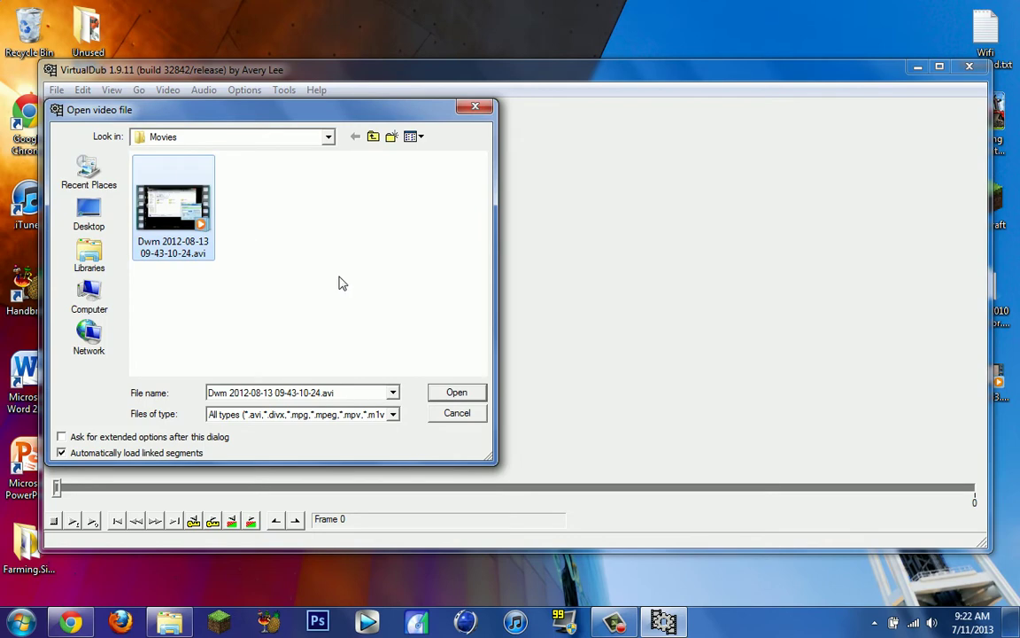
{"action": "left_click", "coordinate": [457, 394]}
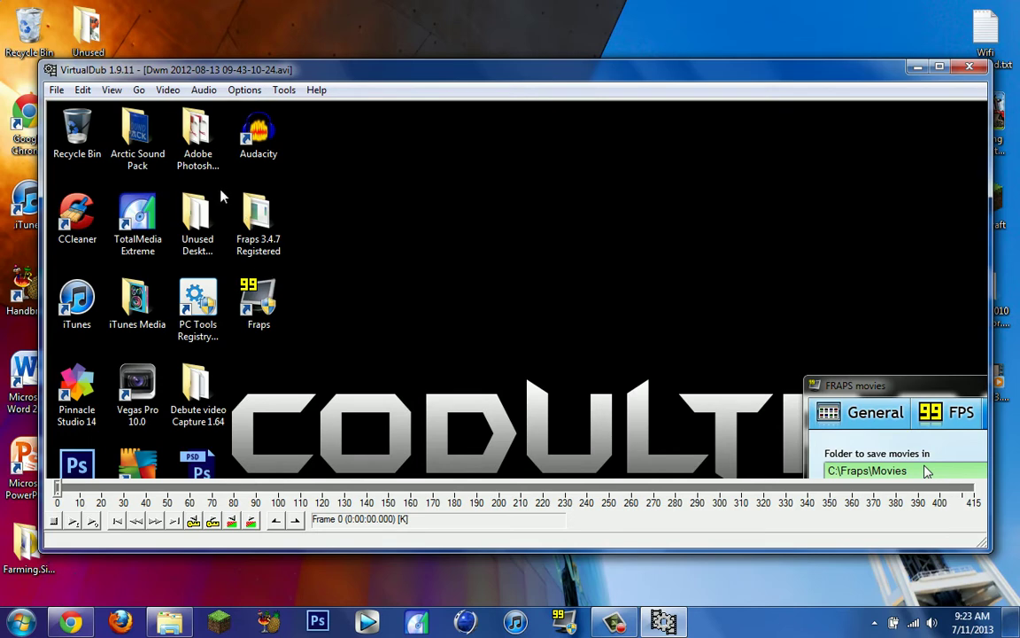
Set video compression to Xvid MPEG-4 Codec, single pass, target quantizer about 20.6.
{"action": "left_click", "coordinate": [168, 89]}
{"action": "left_click", "coordinate": [160, 160]}
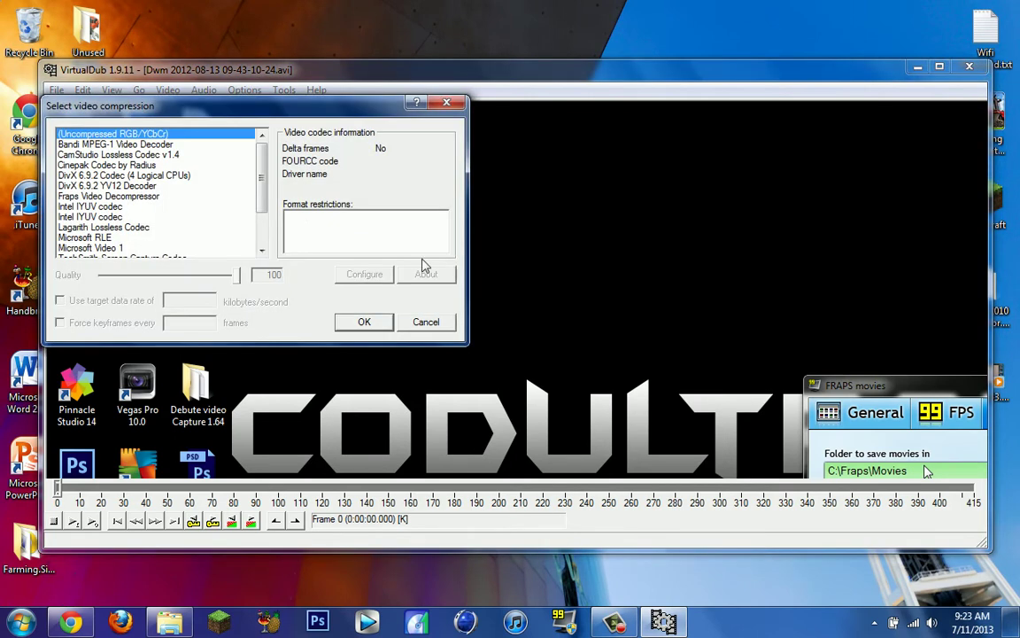
{"action": "scroll", "coordinate": [239, 156], "scroll_direction": "down", "scroll_amount": 2}
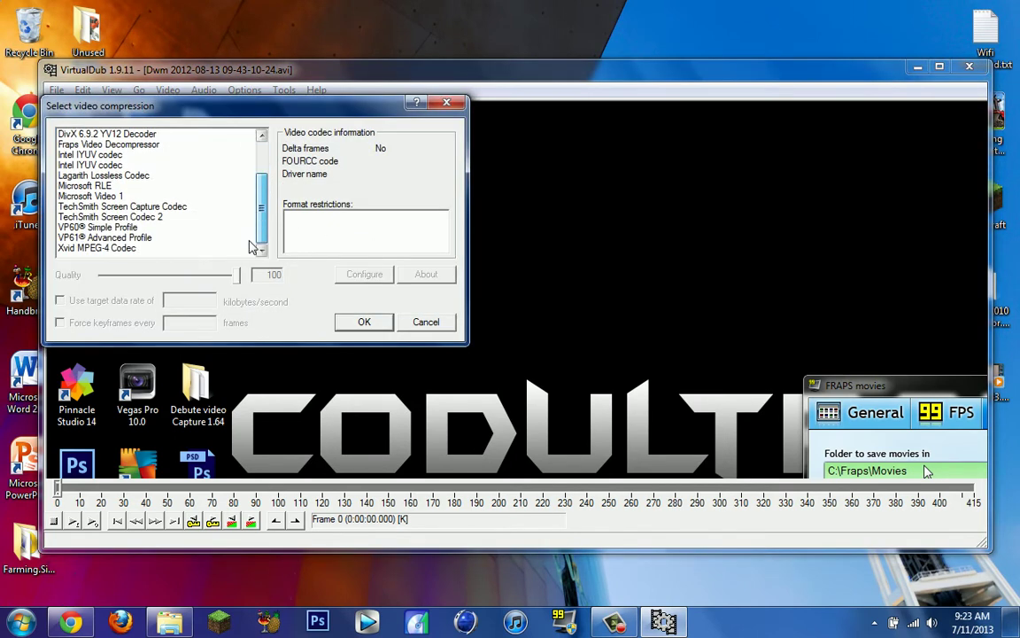
{"action": "left_click", "coordinate": [124, 248]}
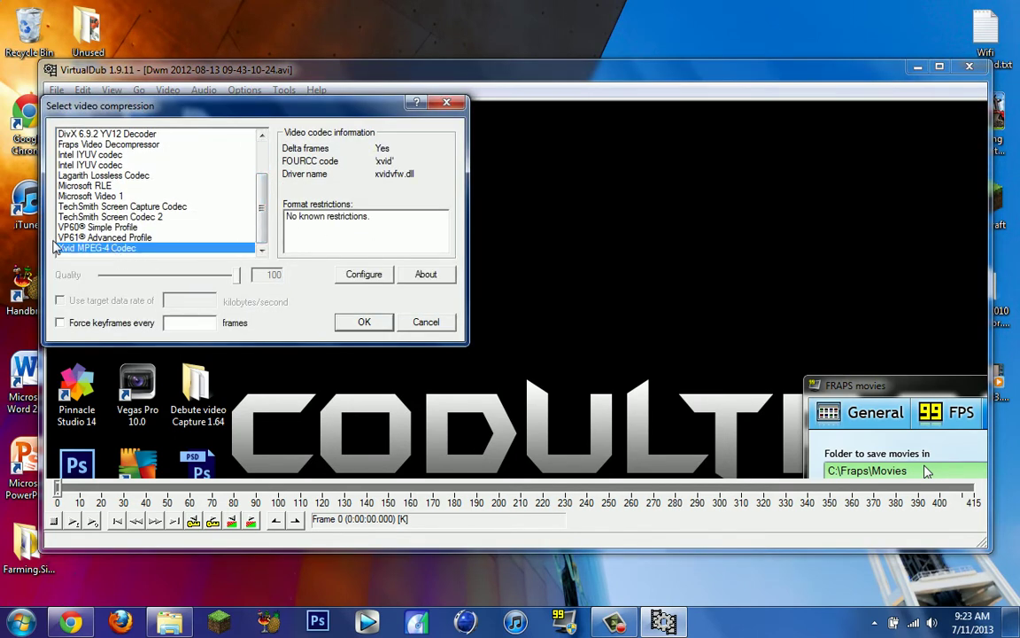
{"action": "left_click", "coordinate": [365, 277]}
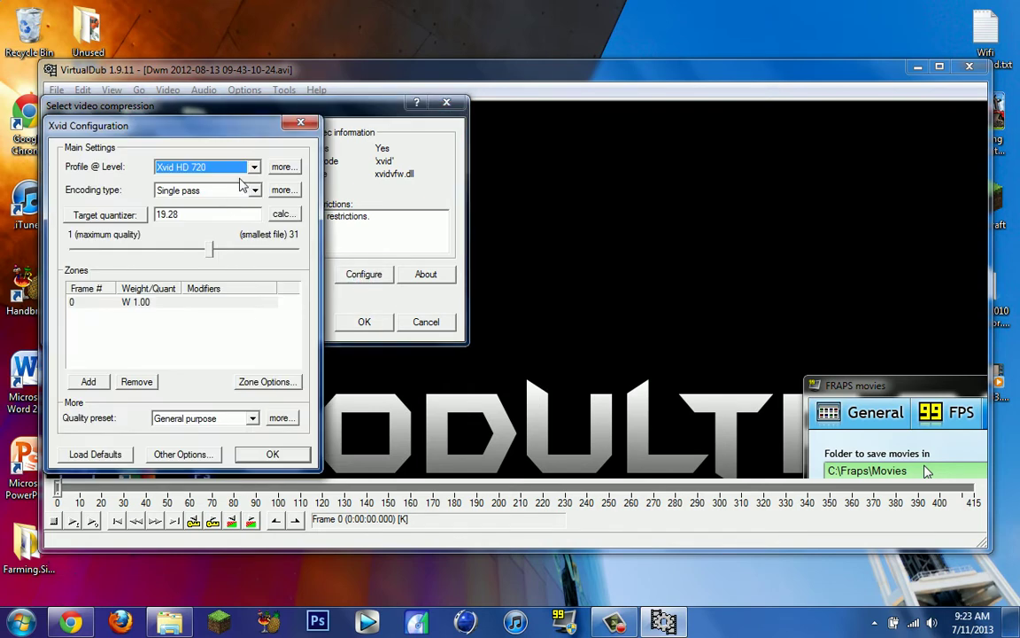
{"action": "left_click", "coordinate": [202, 189]}
{"action": "left_click", "coordinate": [197, 204]}
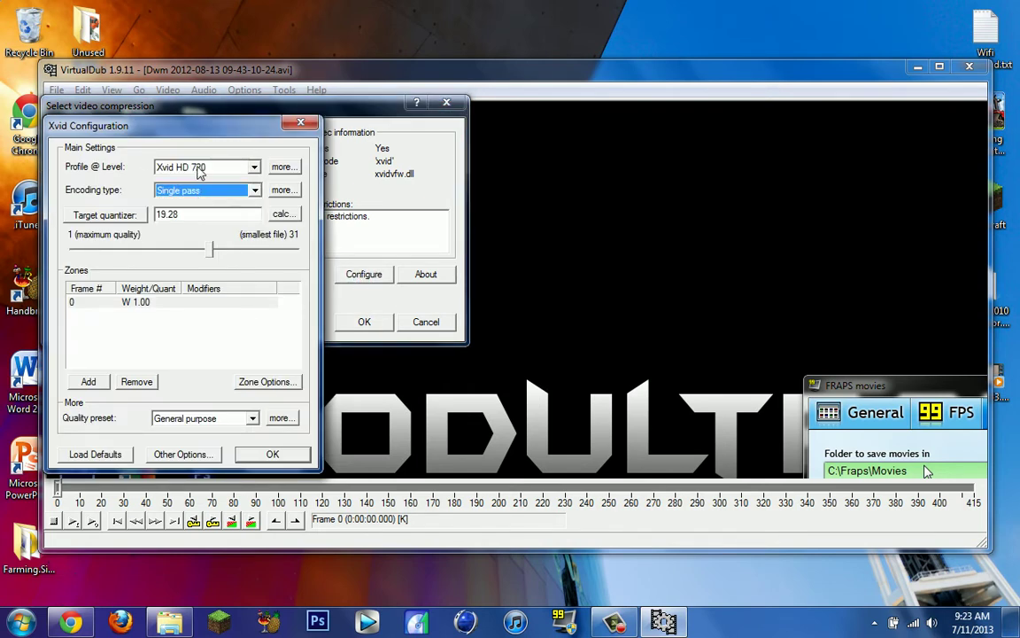
{"action": "left_click_drag", "start_coordinate": [210, 249], "coordinate": [25, 232]}
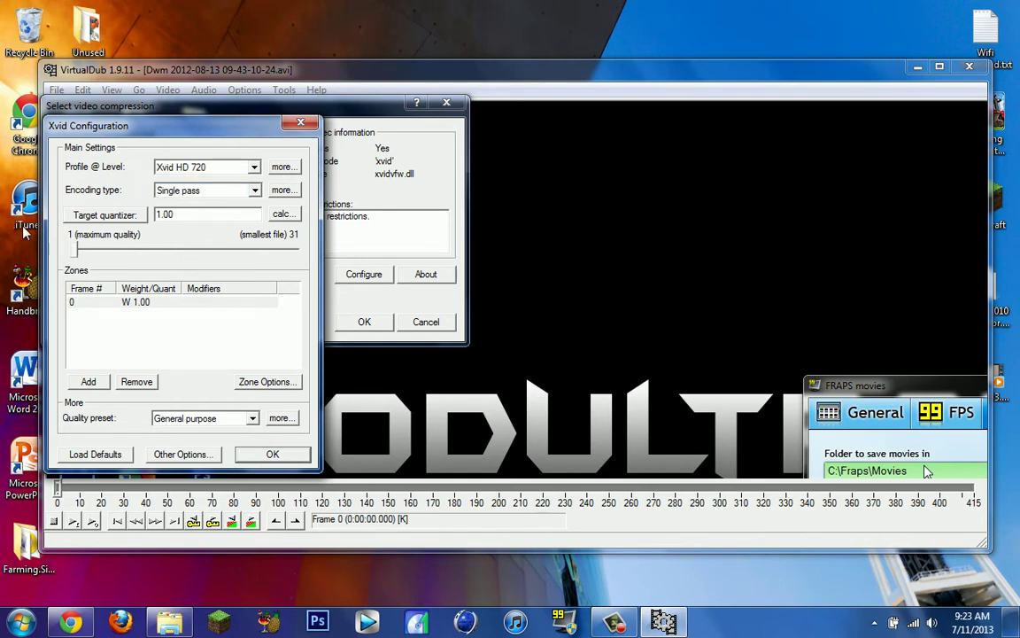
{"action": "left_click_drag", "start_coordinate": [82, 245], "coordinate": [221, 249]}
{"action": "left_click", "coordinate": [272, 454]}
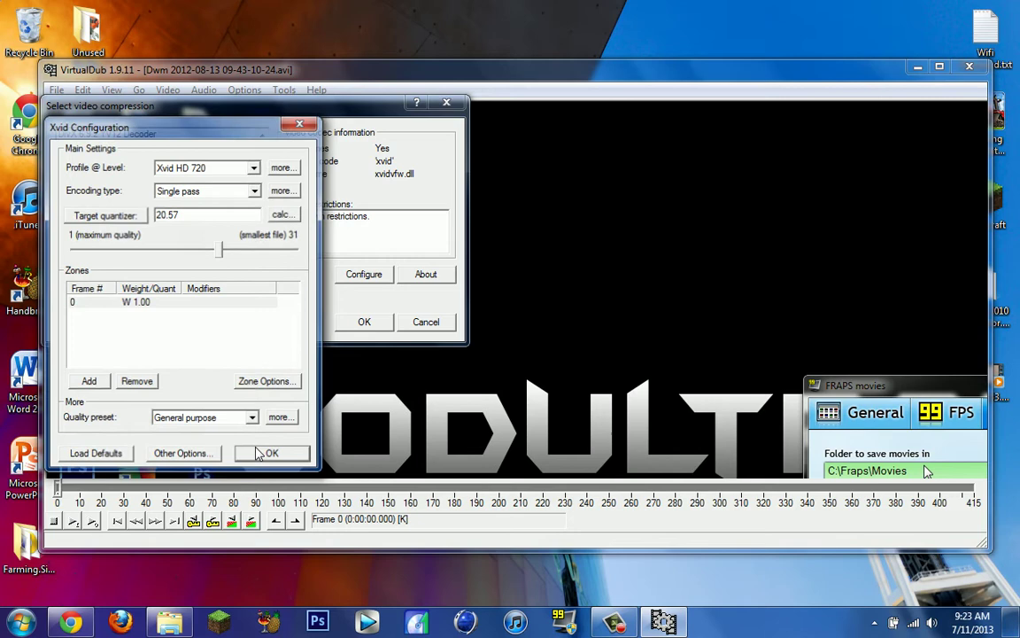
{"action": "left_click", "coordinate": [362, 321]}
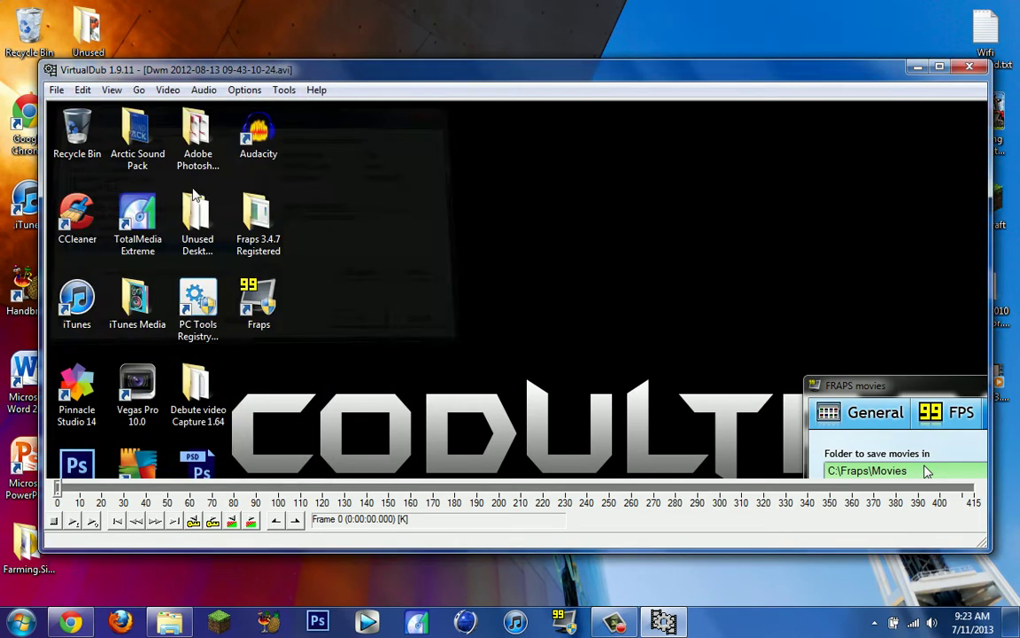
{"action": "left_click", "coordinate": [56, 90]}
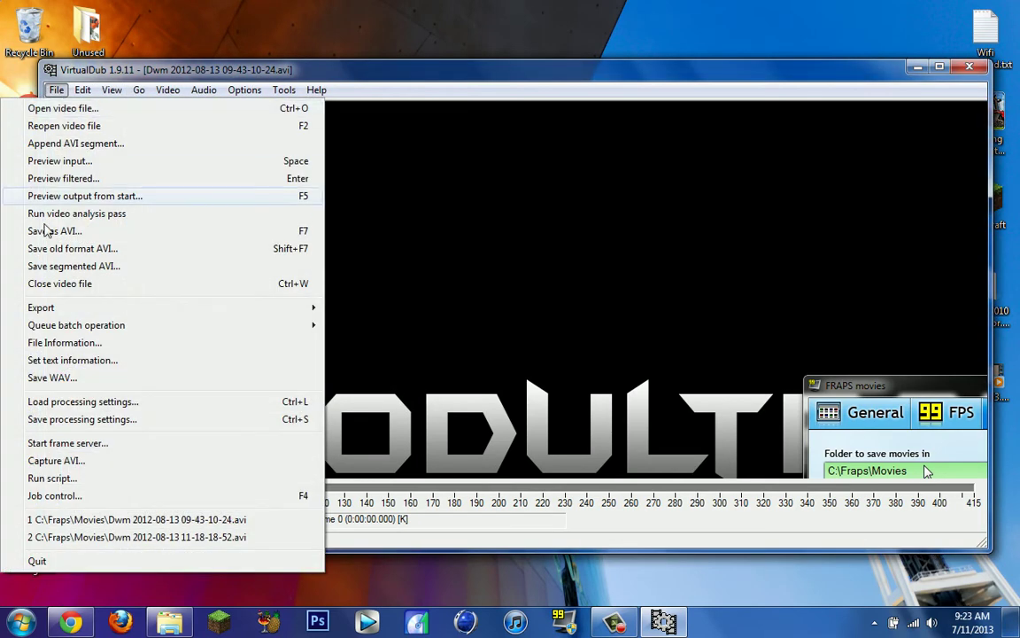
{"action": "left_click", "coordinate": [89, 231]}
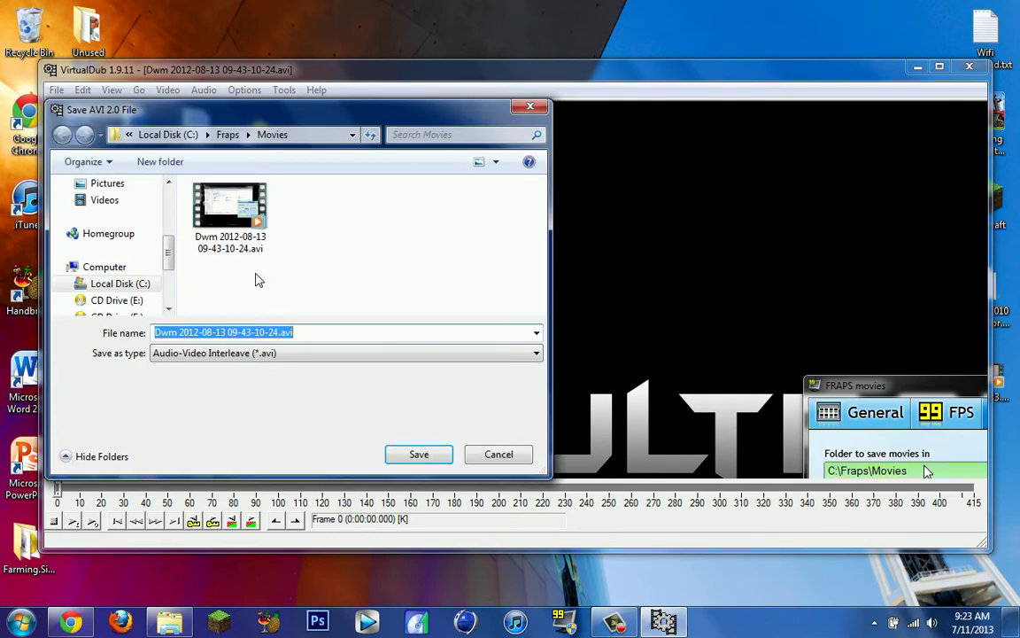
{"action": "left_click", "coordinate": [315, 335]}
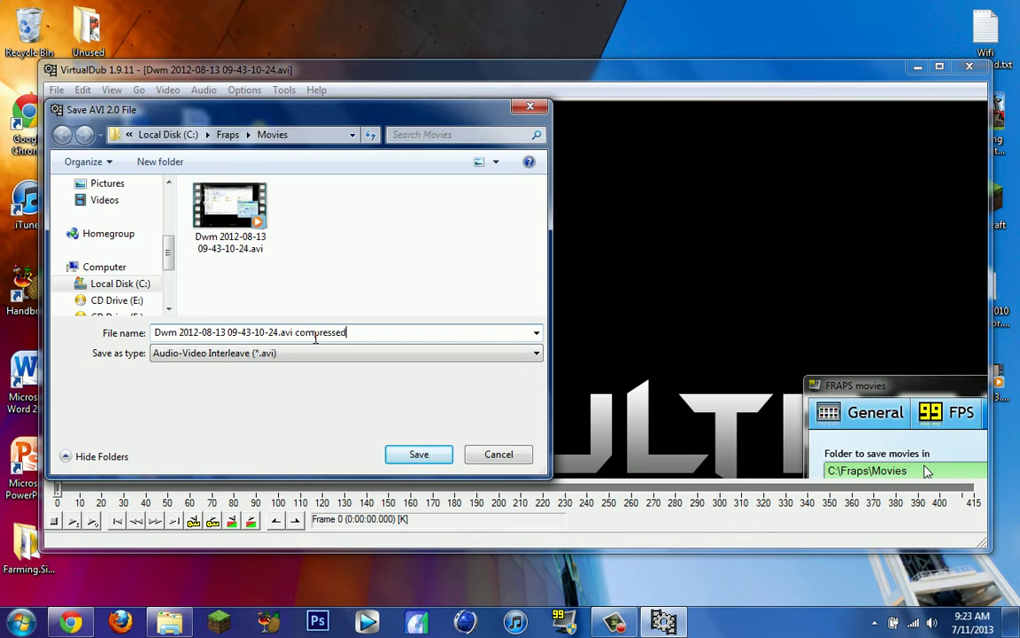
{"action": "key", "text": "Return"}
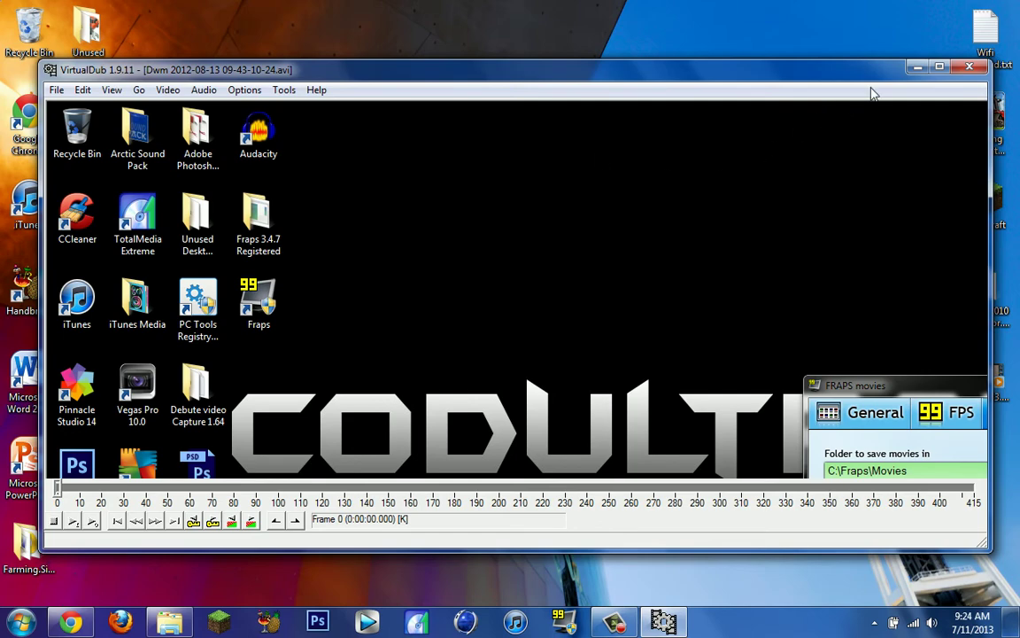
Close VirtualDub and select the compressed AVI in Fraps Movies to confirm its 3.51 MB size.
{"action": "left_click", "coordinate": [969, 67]}
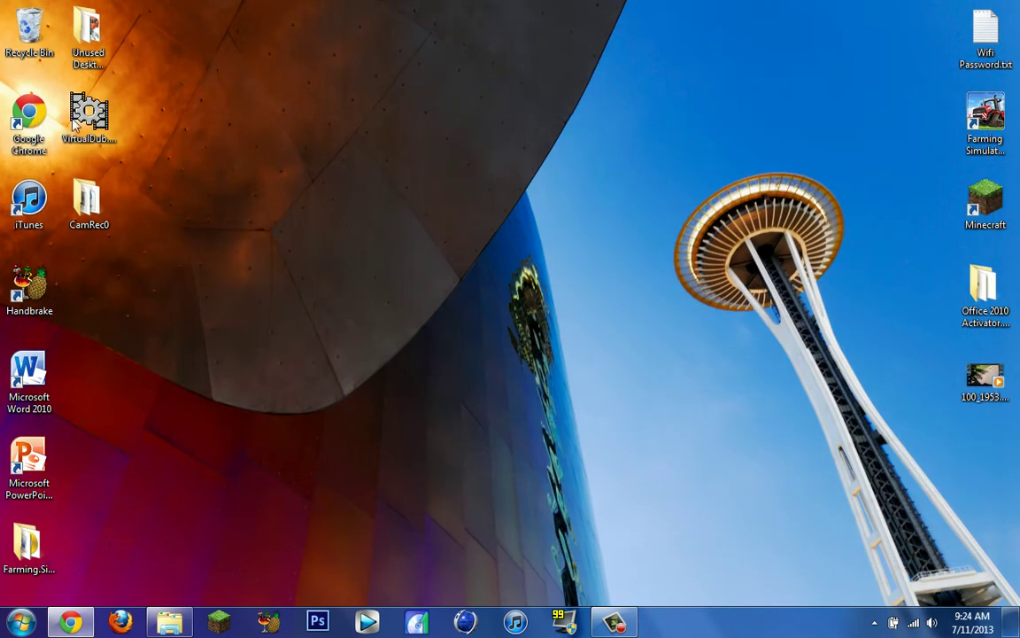
{"action": "left_click", "coordinate": [175, 615]}
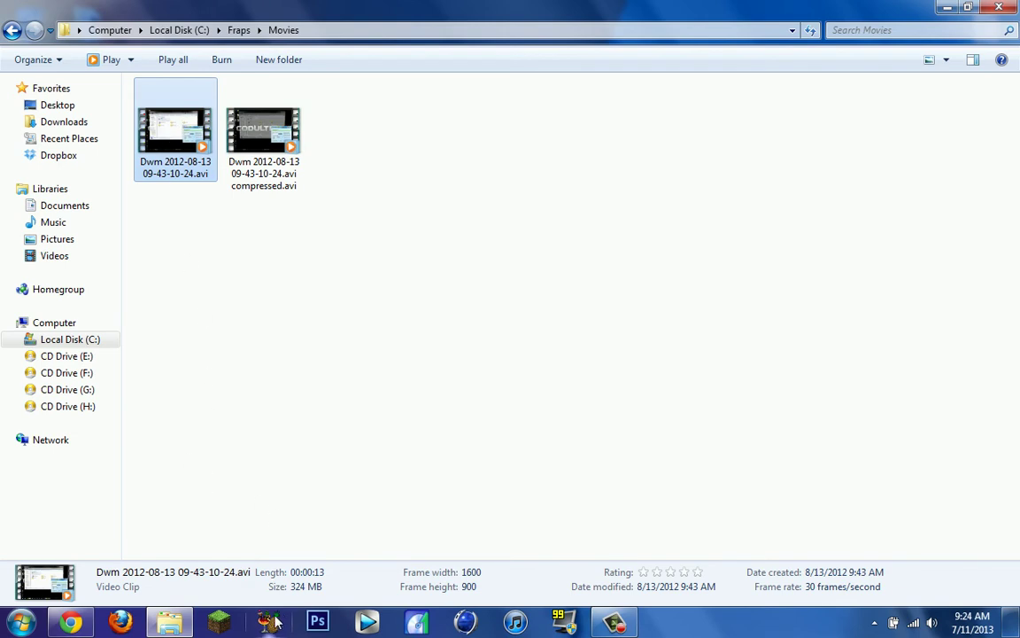
{"action": "key", "text": "Right"}
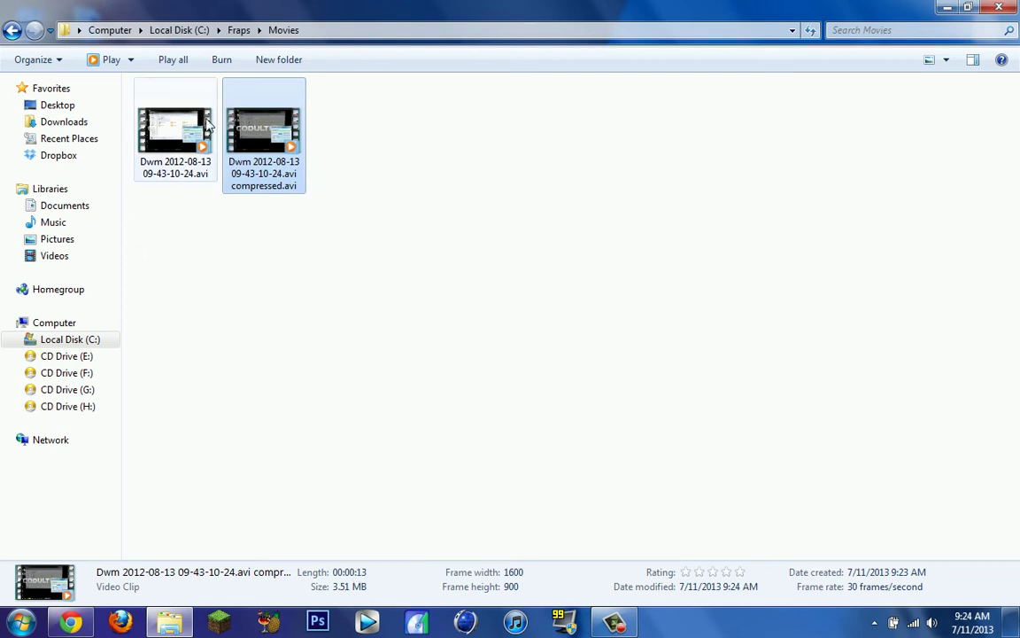
Play the compressed AVI, then the original Dwm recording, then close the player.
{"action": "double_click", "coordinate": [242, 108]}
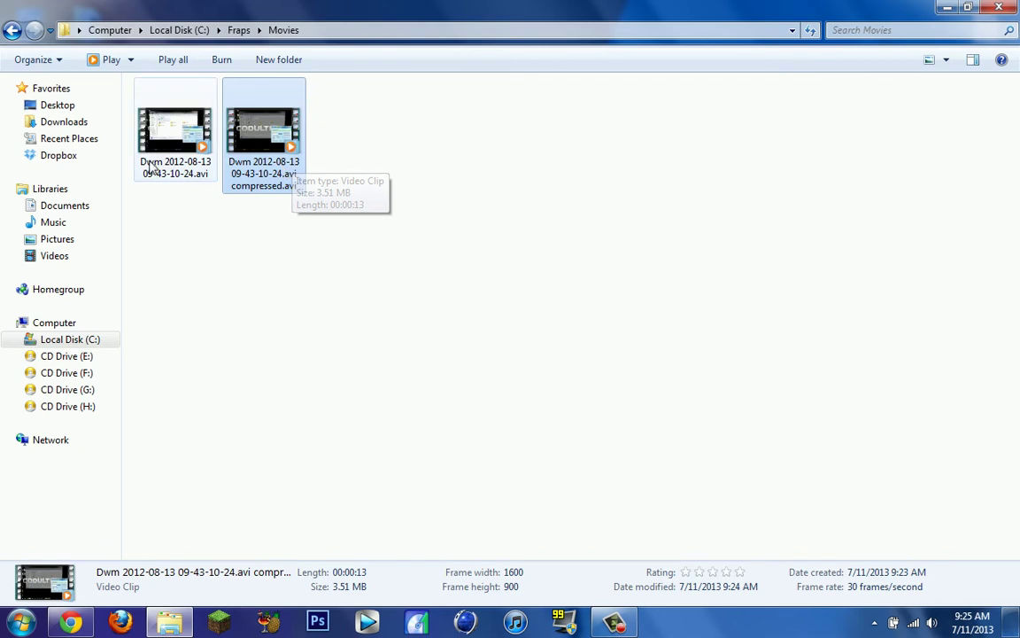
{"action": "left_click", "coordinate": [210, 128]}
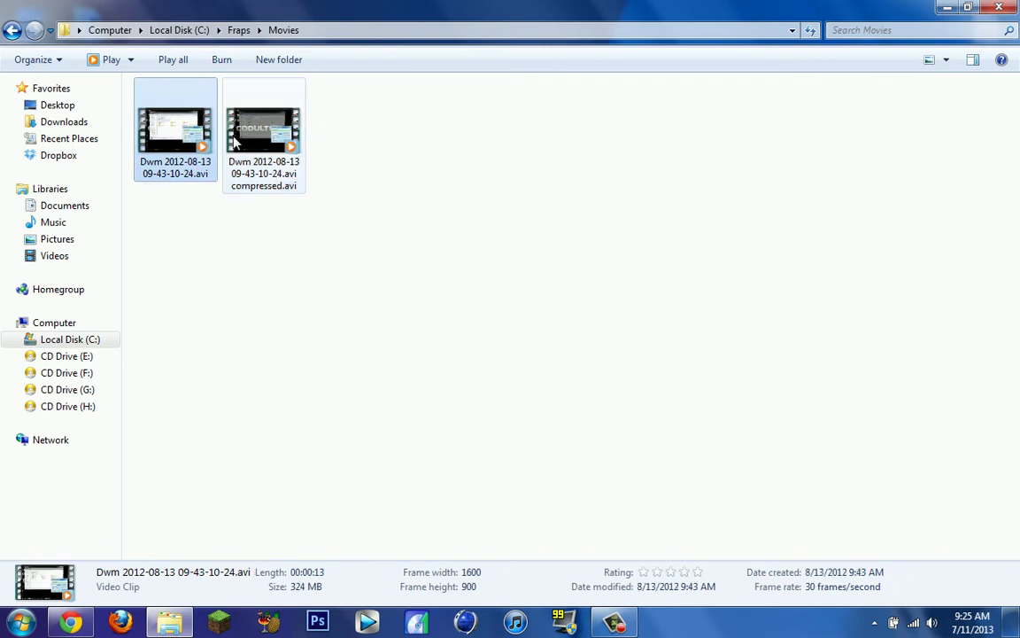
{"action": "double_click", "coordinate": [186, 137]}
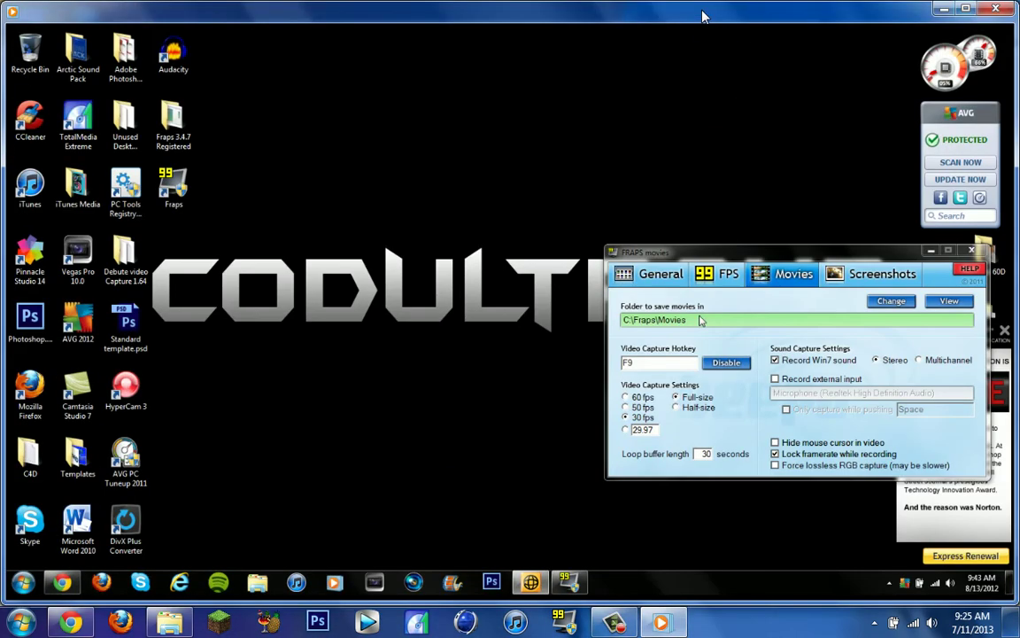
{"action": "left_click", "coordinate": [998, 9]}
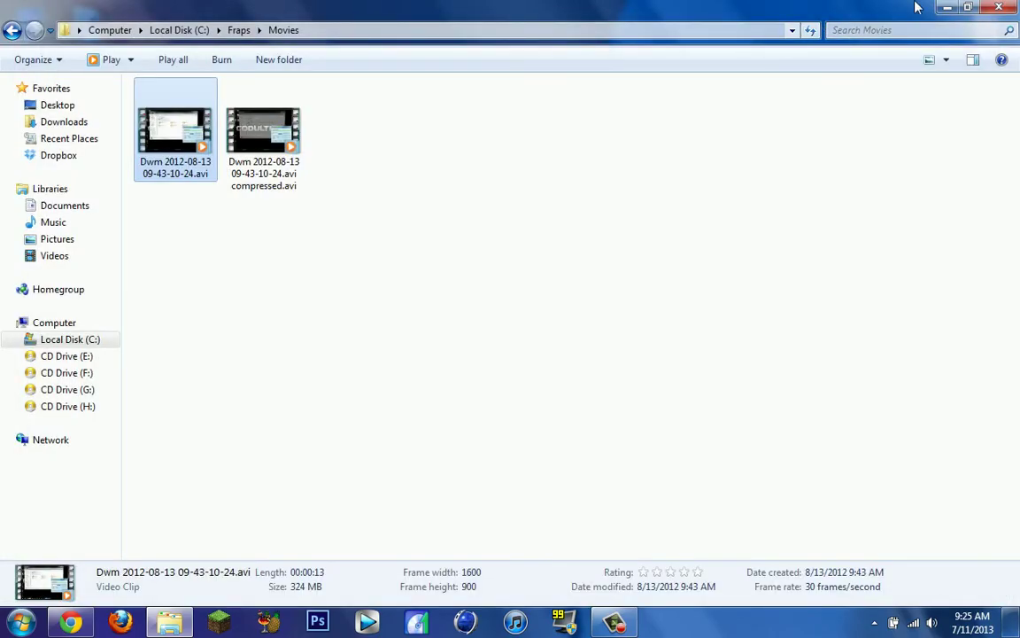
Close the Fraps Movies folder window to return to the bare desktop.
{"action": "left_click", "coordinate": [1003, 8]}
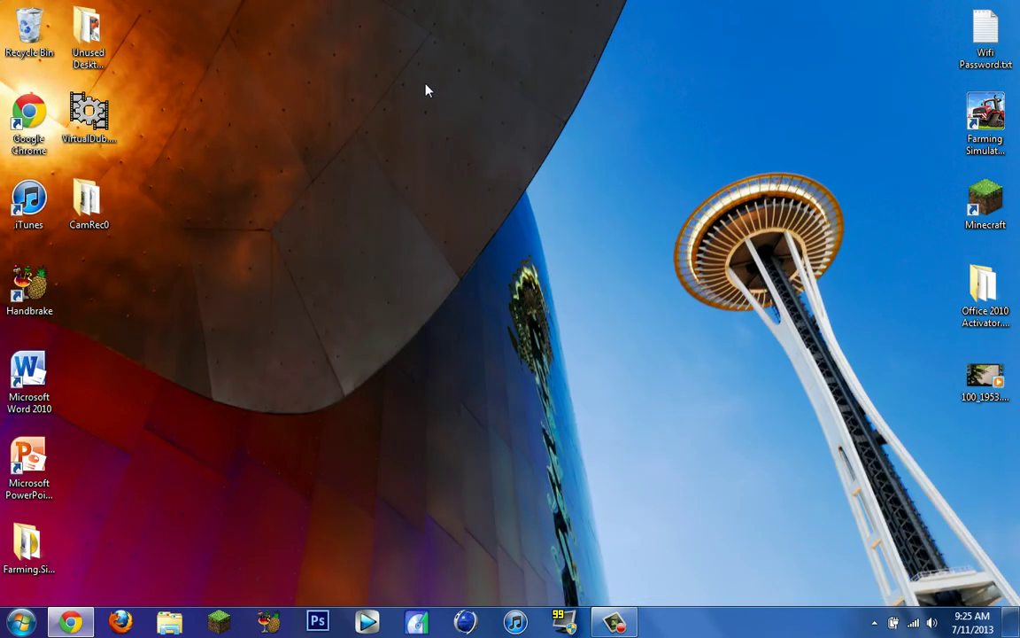